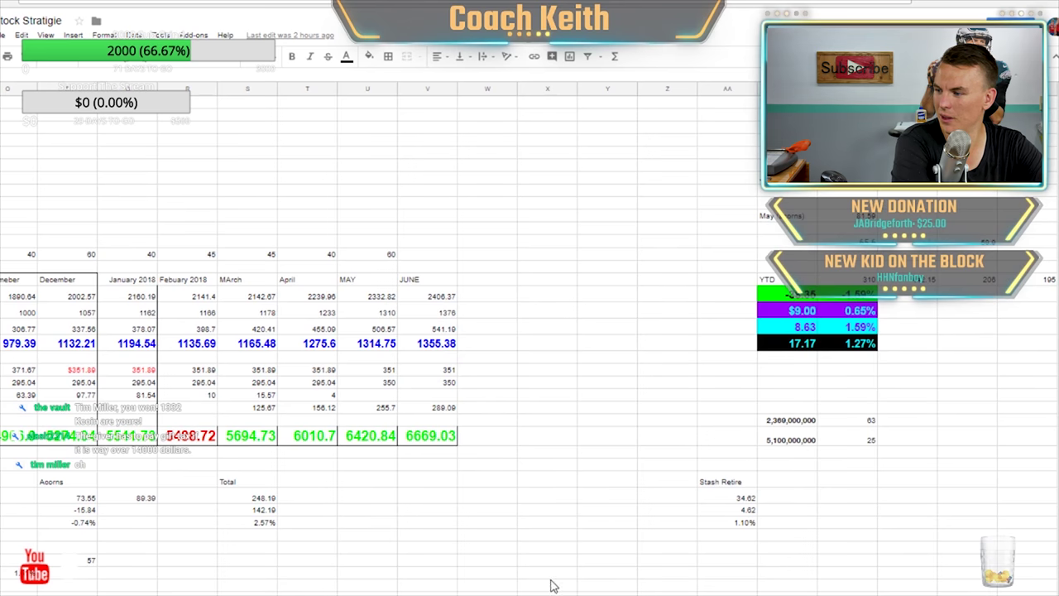
# Inspect the YTD figures: the $9.00 gain formula and the 8.63 and 17.17 cells
pyautogui.hscroll(3, 700, 302)
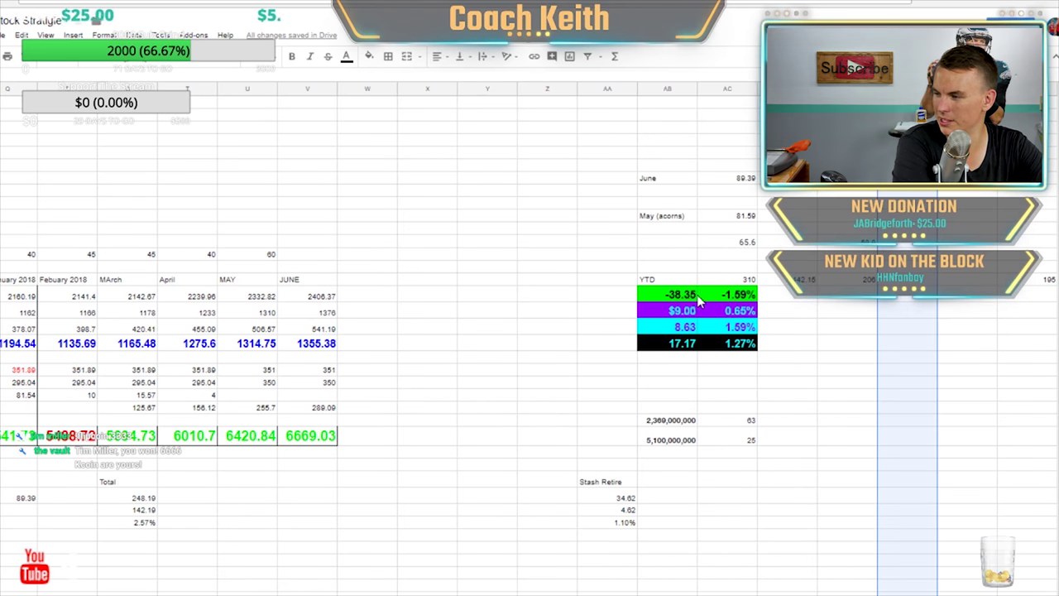
pyautogui.click(633, 382)
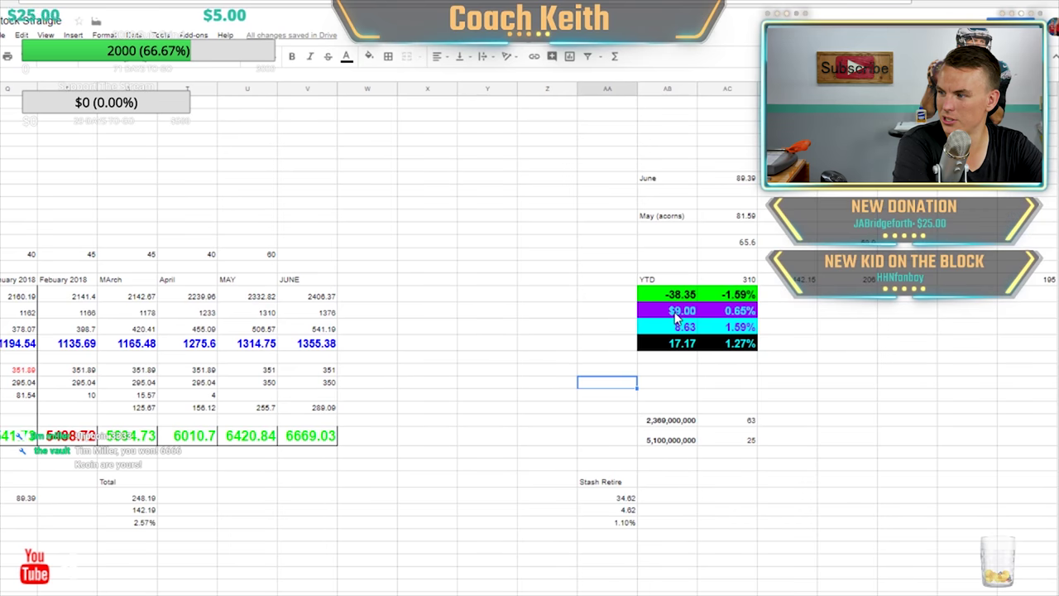
pyautogui.doubleClick(683, 311)
pyautogui.click(595, 329)
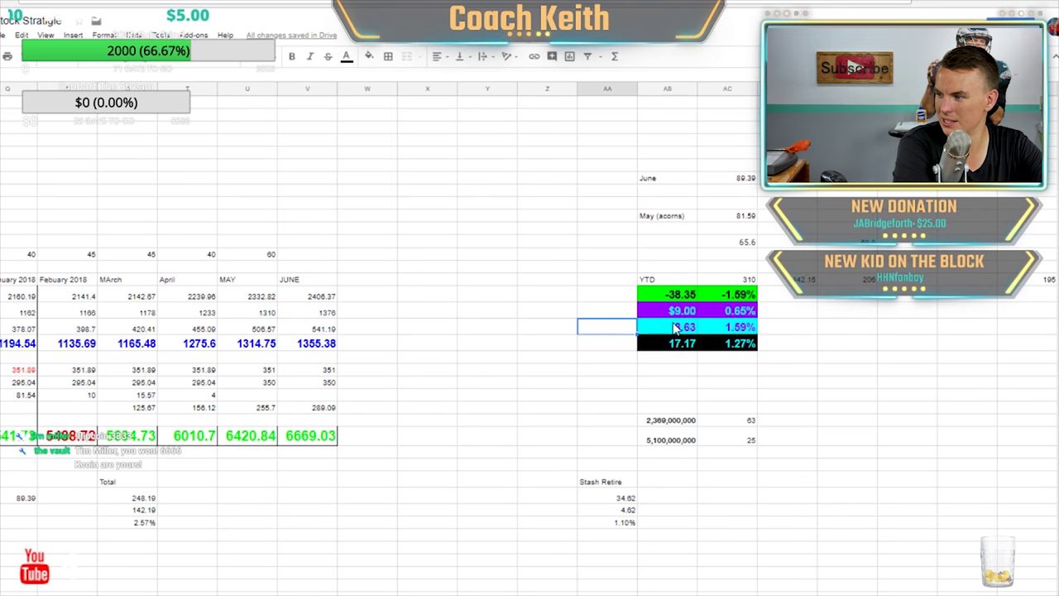
pyautogui.click(683, 331)
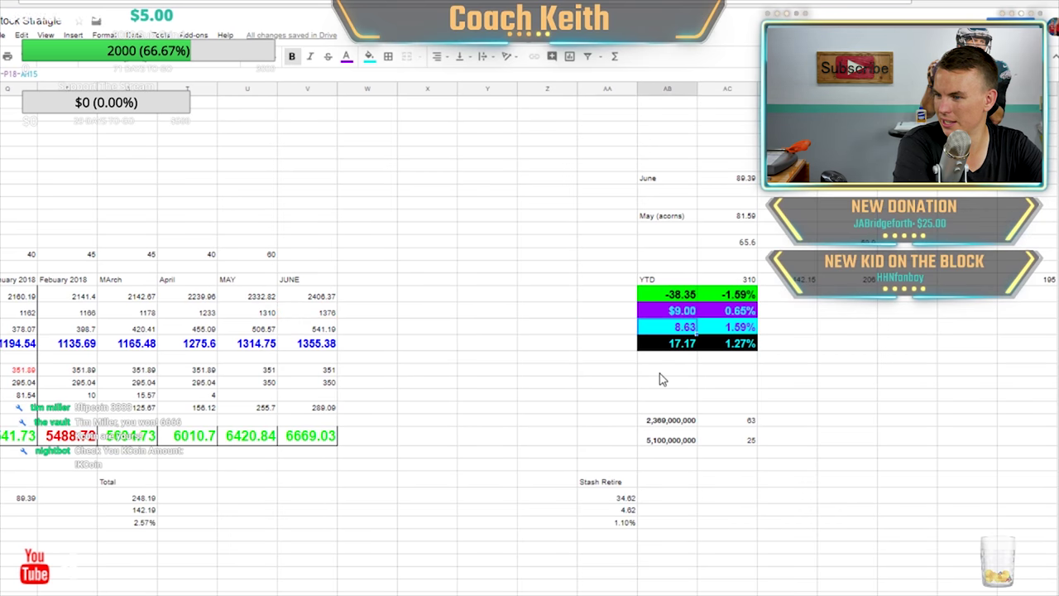
pyautogui.click(677, 346)
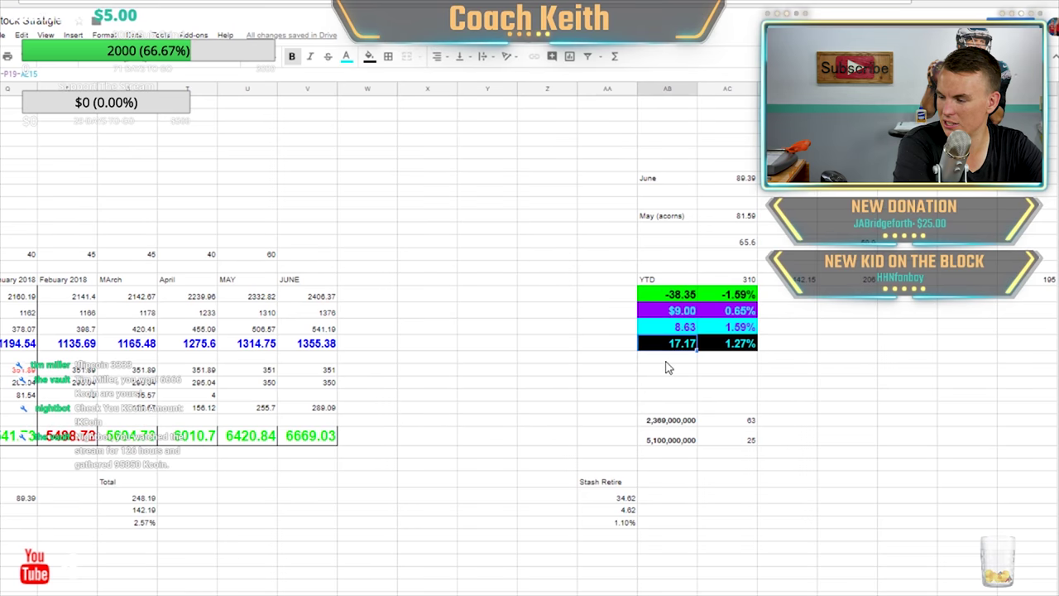
pyautogui.click(665, 362)
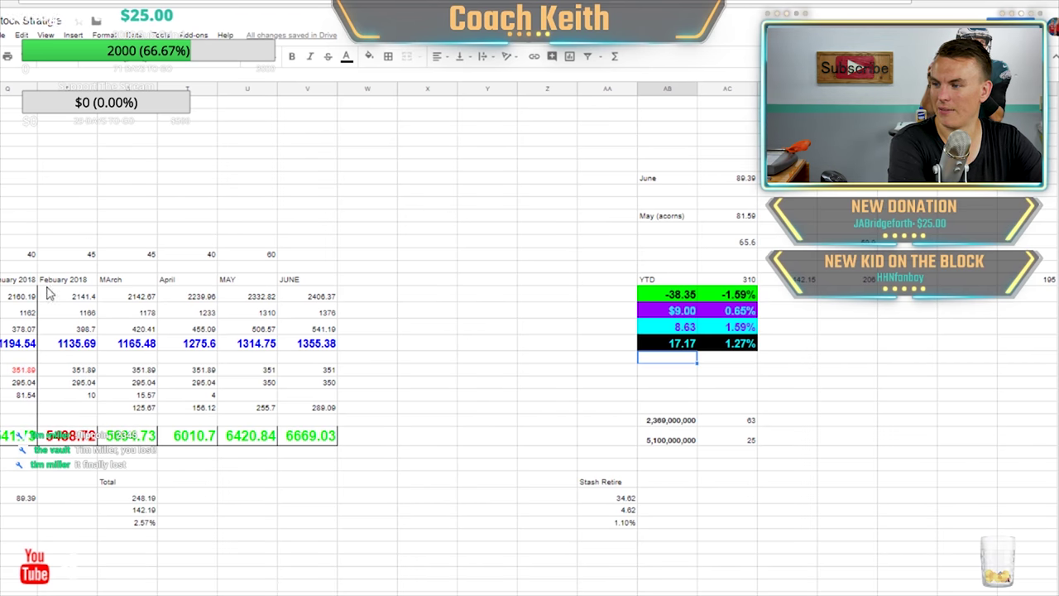
# Trace the -38.35 gain's references across the monthly values 2160.19, 2002.57 and 2406.37
pyautogui.click(692, 308)
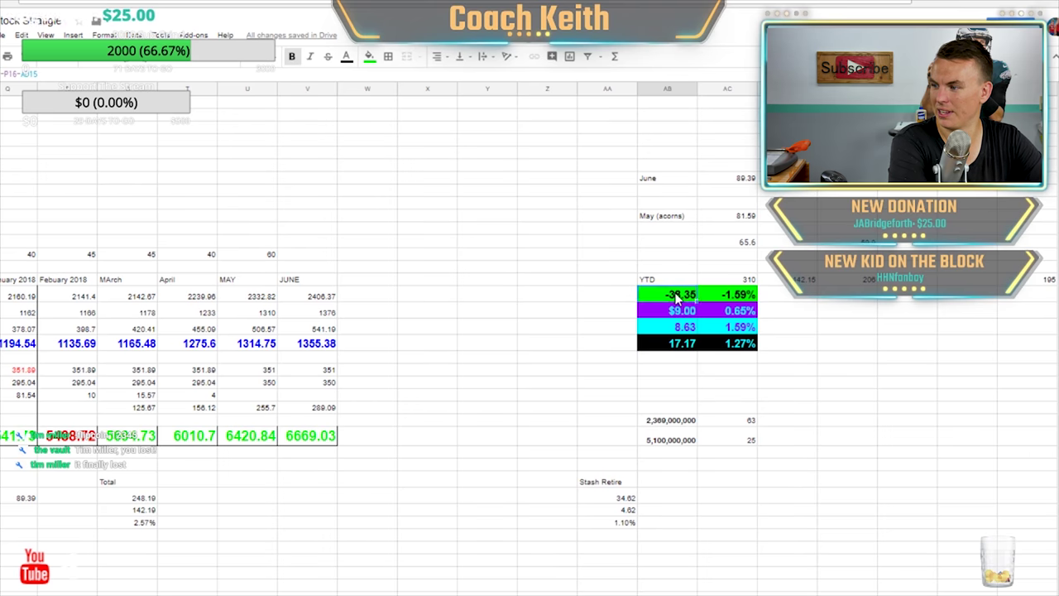
pyautogui.click(550, 314)
pyautogui.click(305, 298)
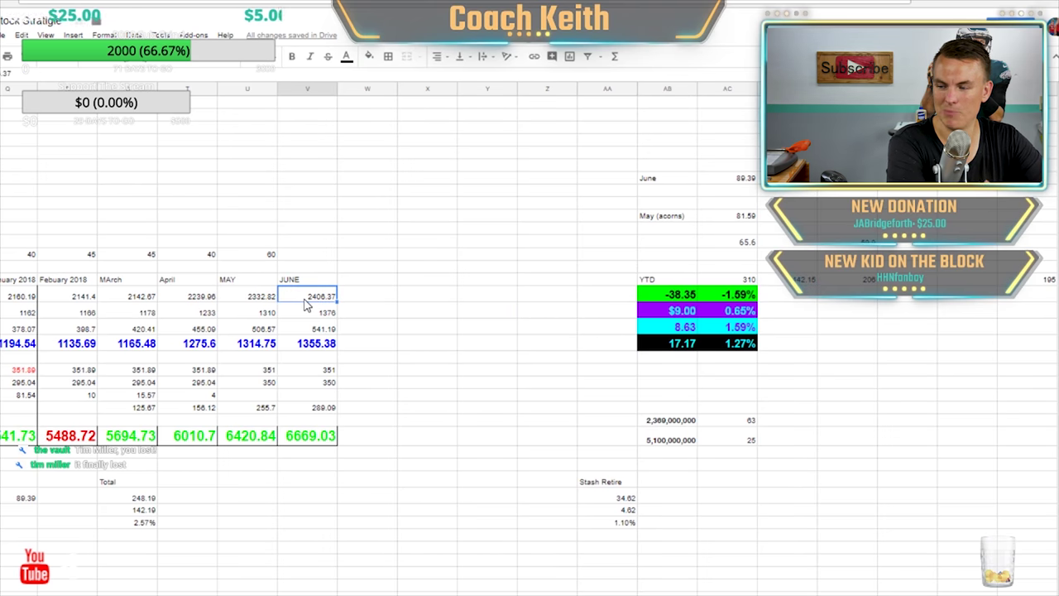
pyautogui.click(18, 298)
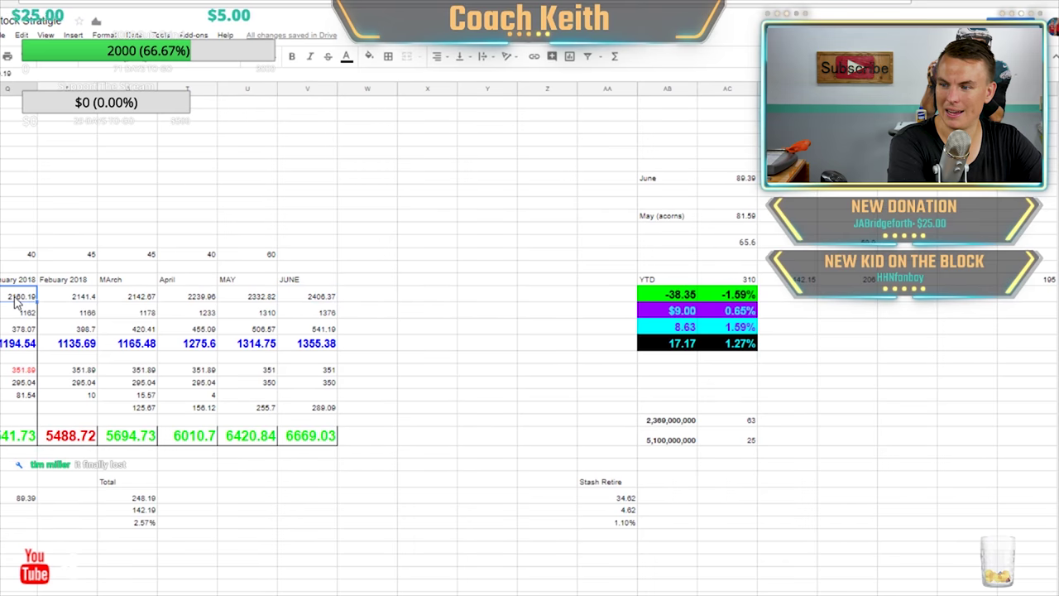
pyautogui.click(67, 300)
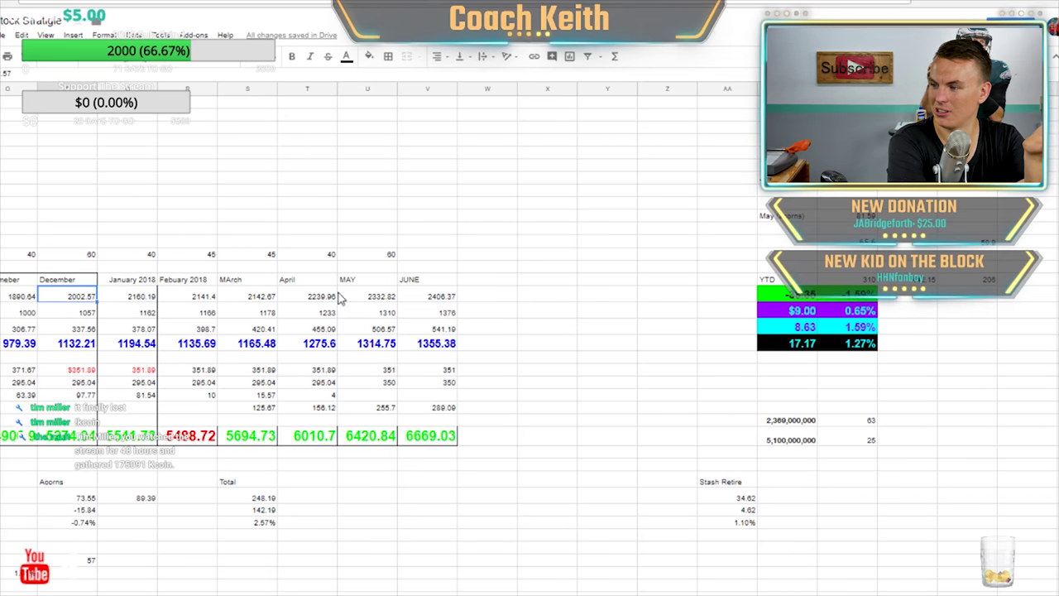
pyautogui.press('Right')
pyautogui.press('Right')
pyautogui.press('Right')
pyautogui.press('Right')
pyautogui.press('Right')
pyautogui.press('Right')
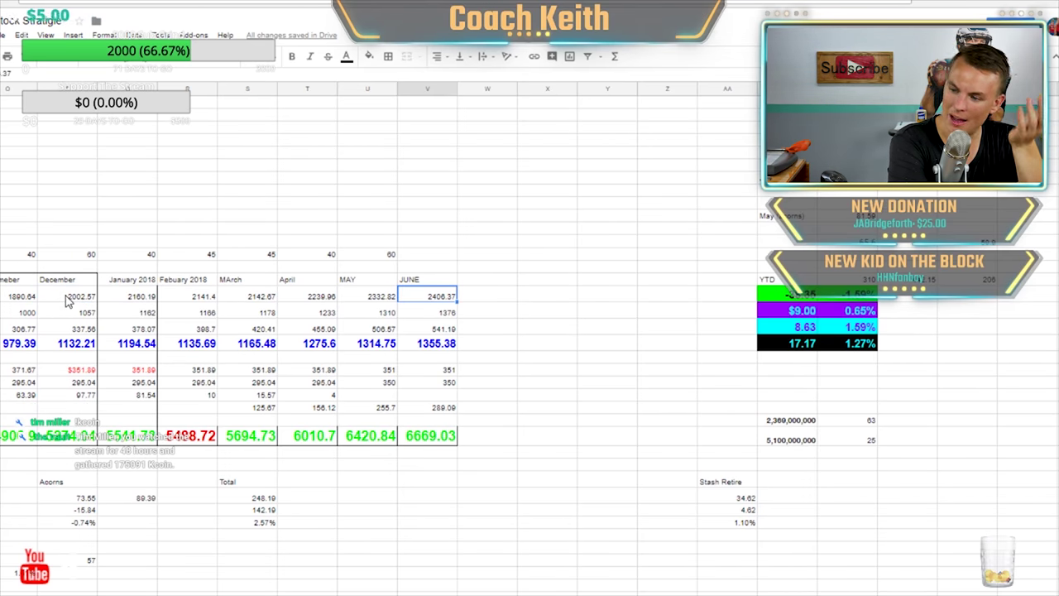
pyautogui.click(68, 301)
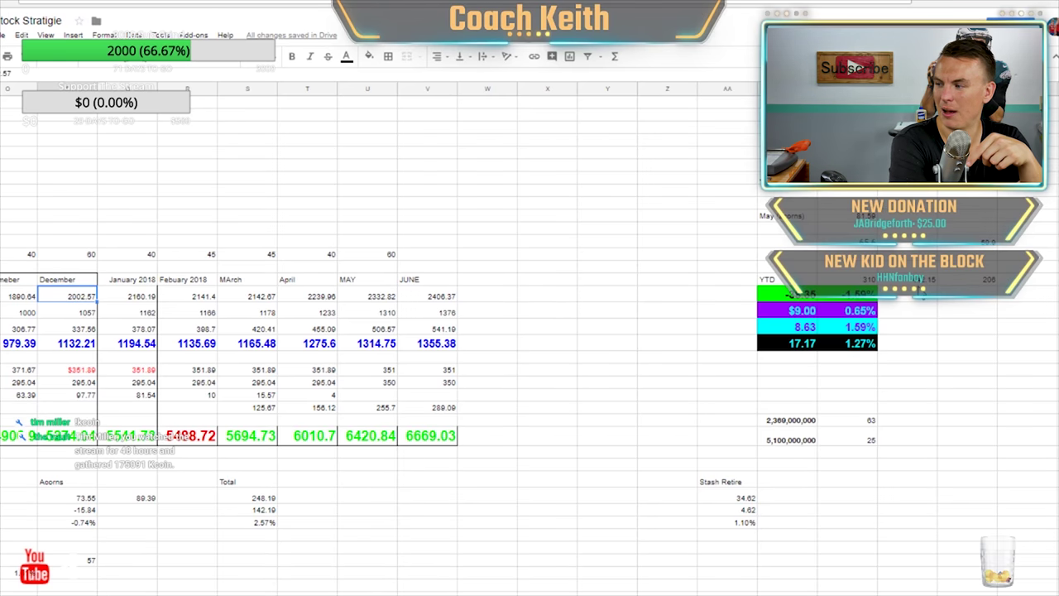
# Remove the December reference from the green YTD cell's formula
pyautogui.click(925, 282)
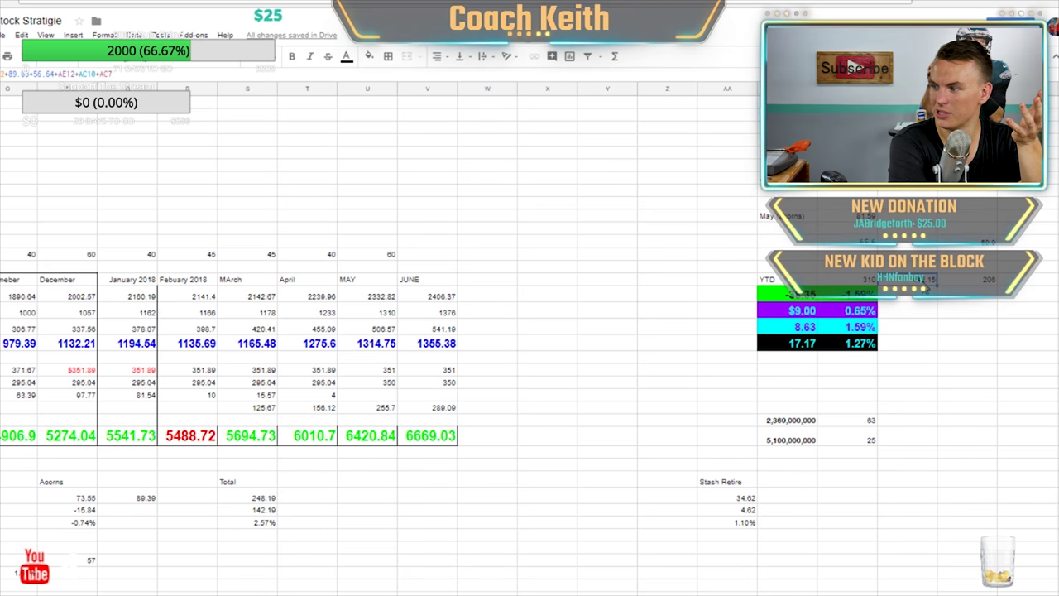
pyautogui.doubleClick(792, 296)
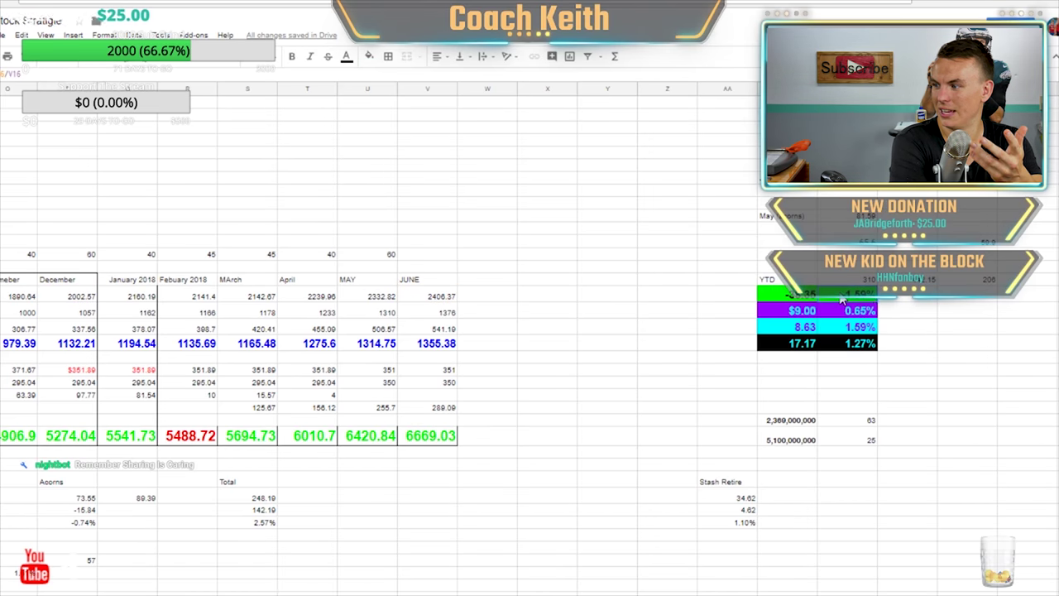
pyautogui.press('BackSpace')
pyautogui.press('BackSpace')
pyautogui.press('BackSpace')
pyautogui.press('BackSpace')
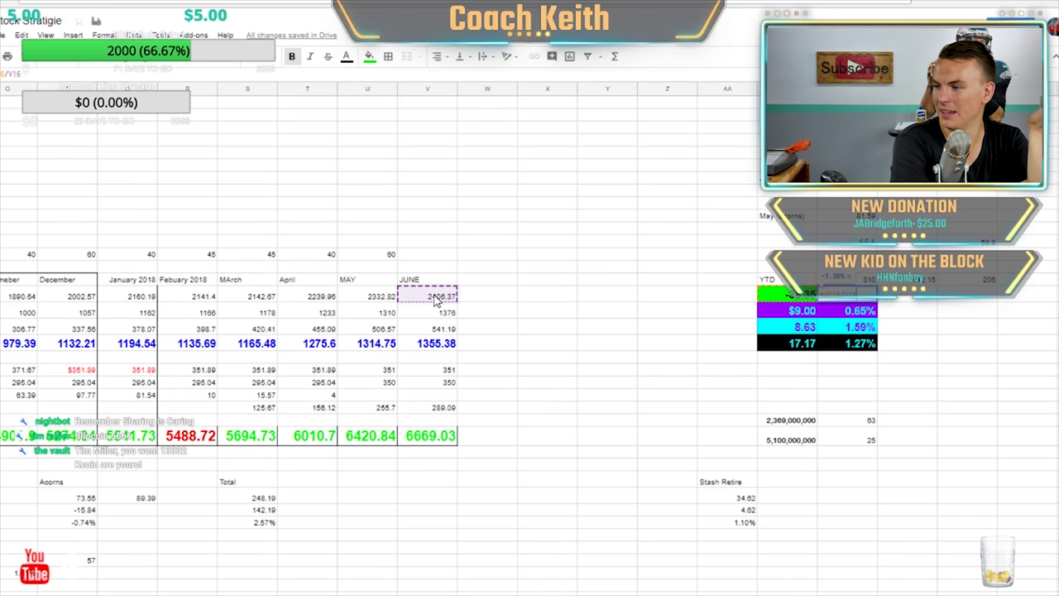
pyautogui.click(704, 310)
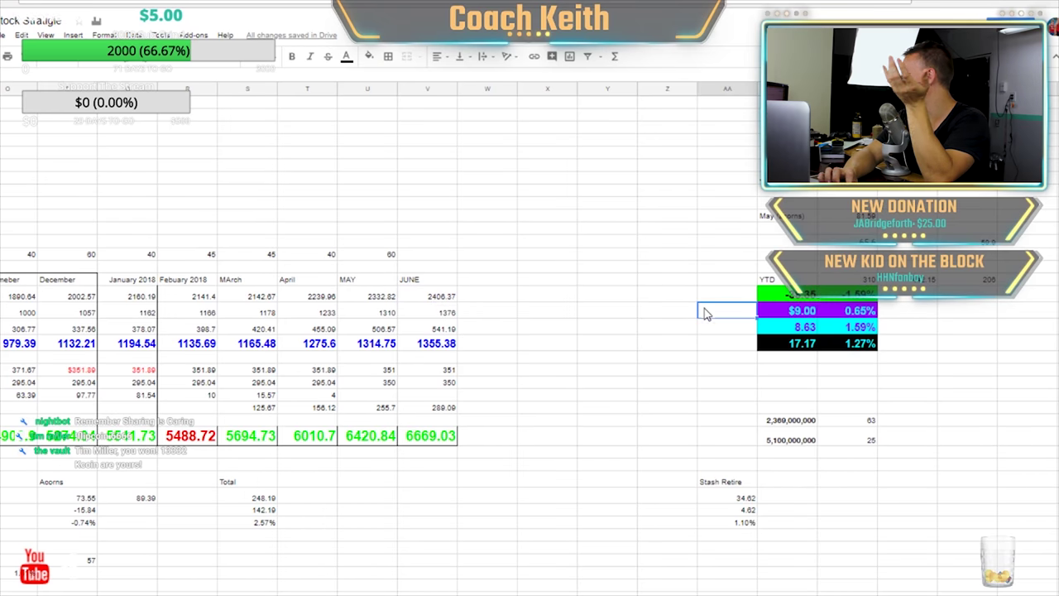
pyautogui.click(417, 193)
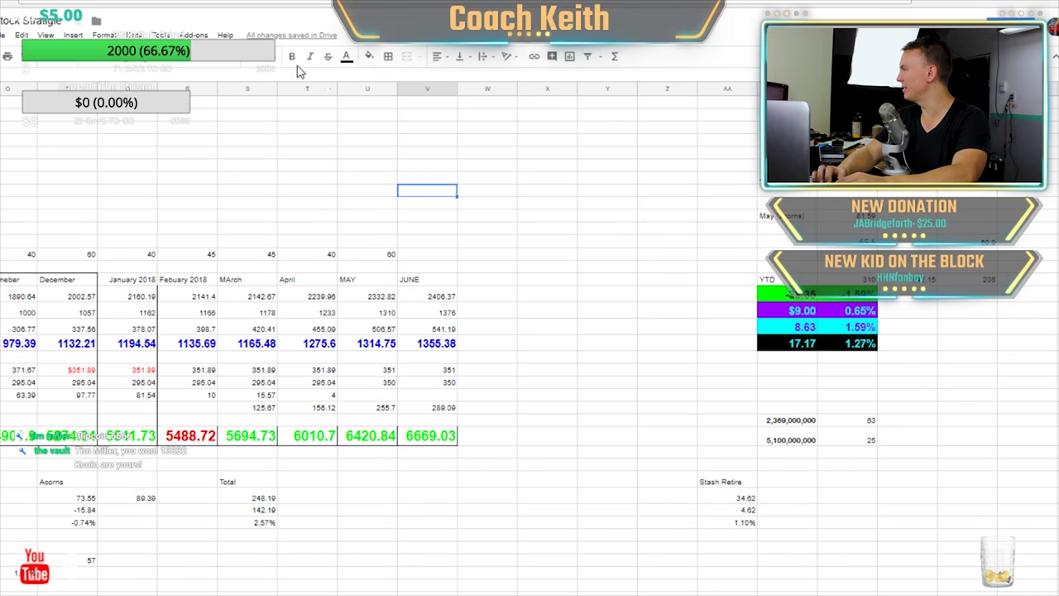
pyautogui.write('=')
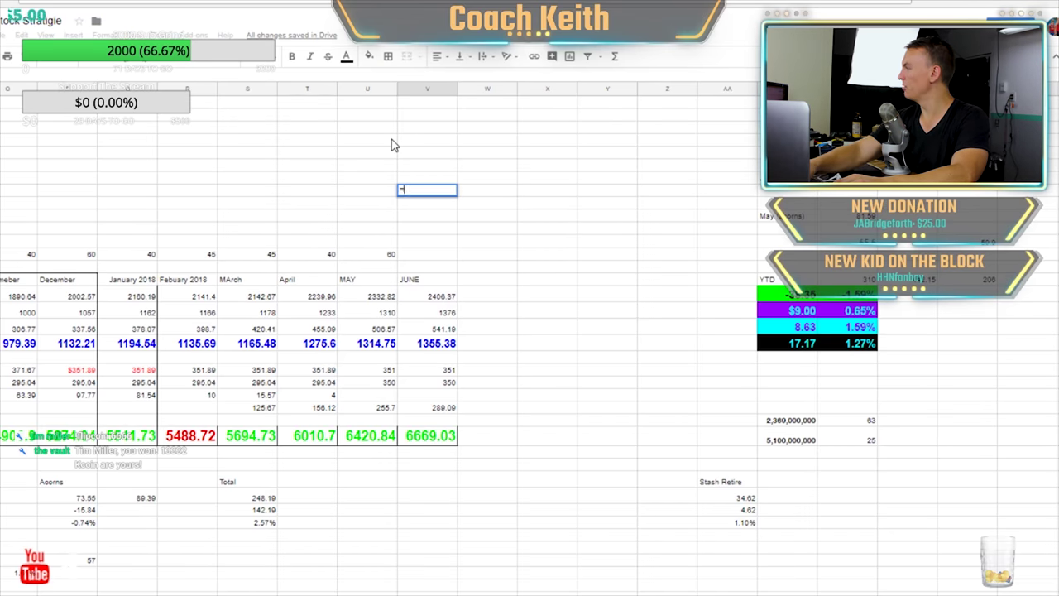
pyautogui.write('(')
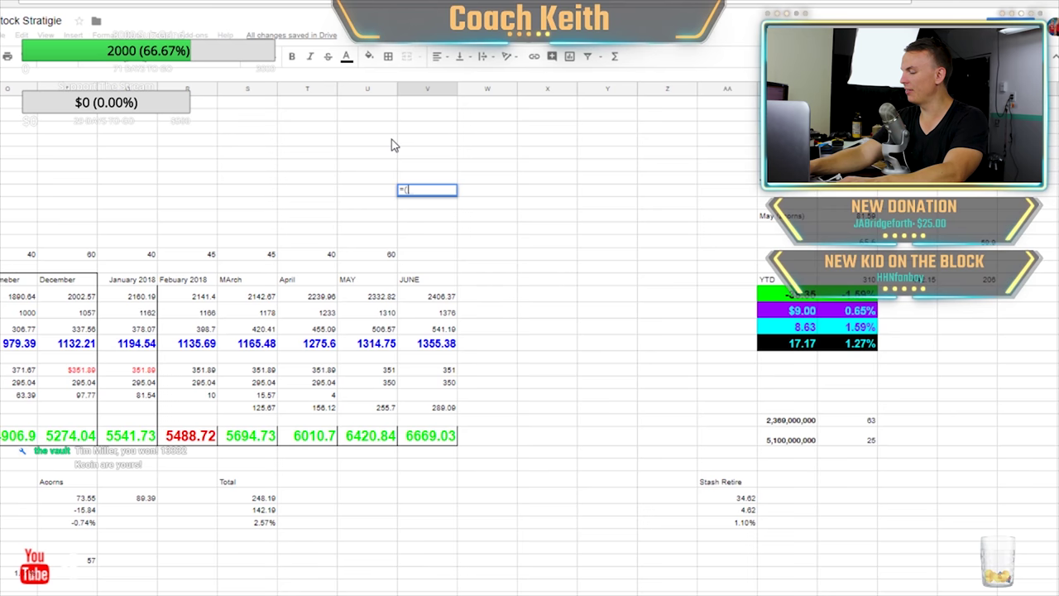
pyautogui.write('20000')
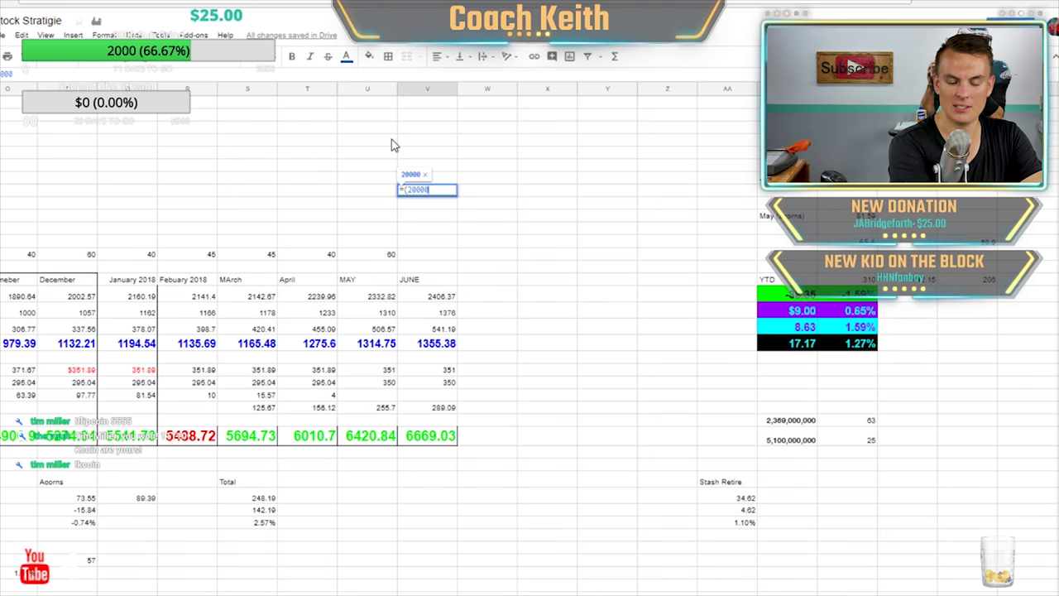
pyautogui.write('-')
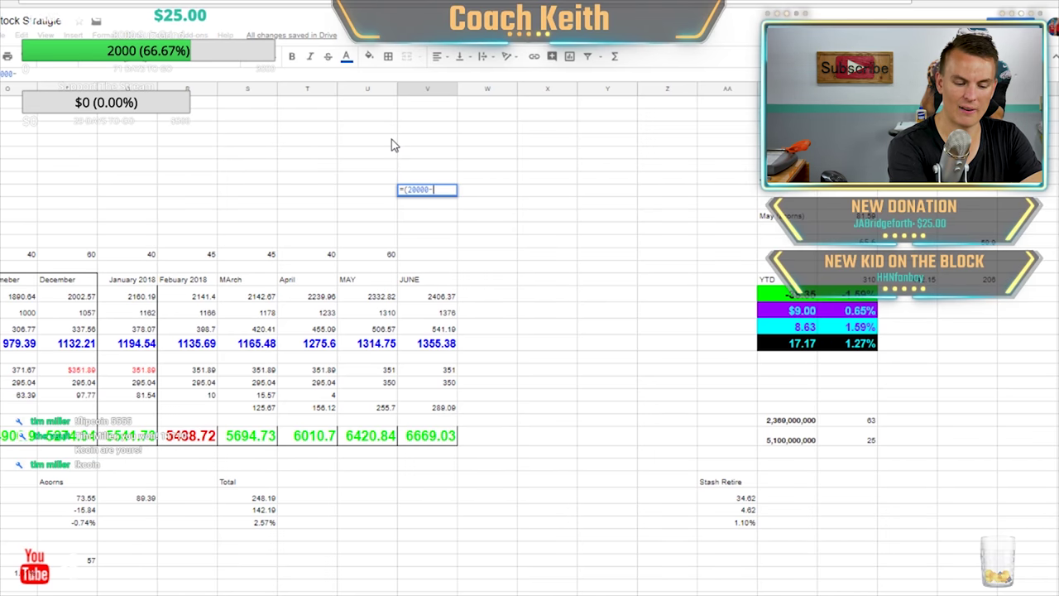
pyautogui.write('30000')
pyautogui.press('Left')
pyautogui.press('Left')
pyautogui.press('Left')
pyautogui.press('Left')
pyautogui.press('Left')
pyautogui.press('BackSpace')
pyautogui.press('BackSpace')
pyautogui.press('BackSpace')
pyautogui.press('BackSpace')
pyautogui.press('BackSpace')
pyautogui.press('BackSpace')
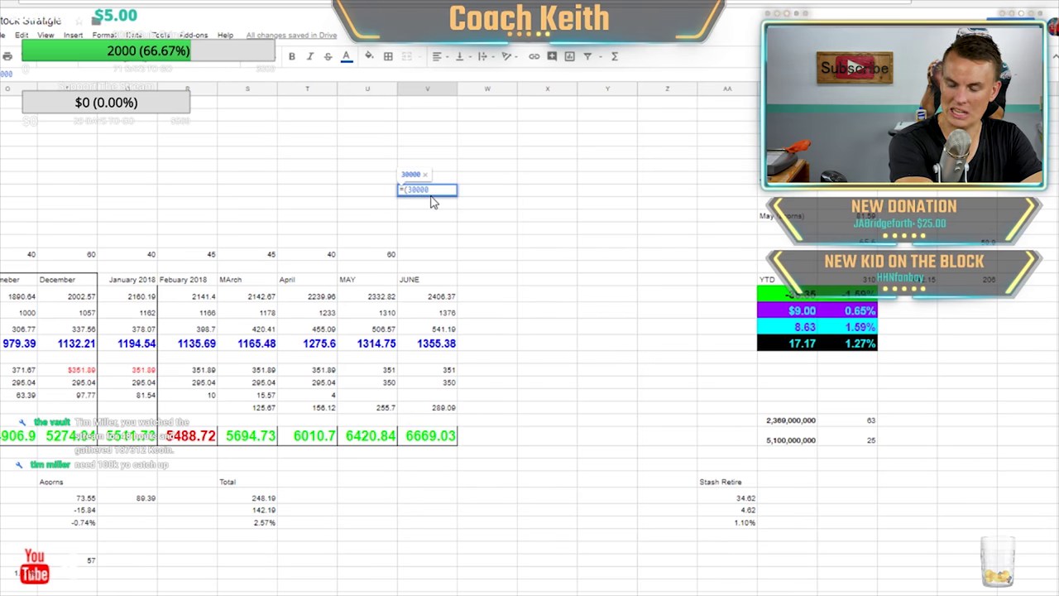
pyautogui.write('-2')
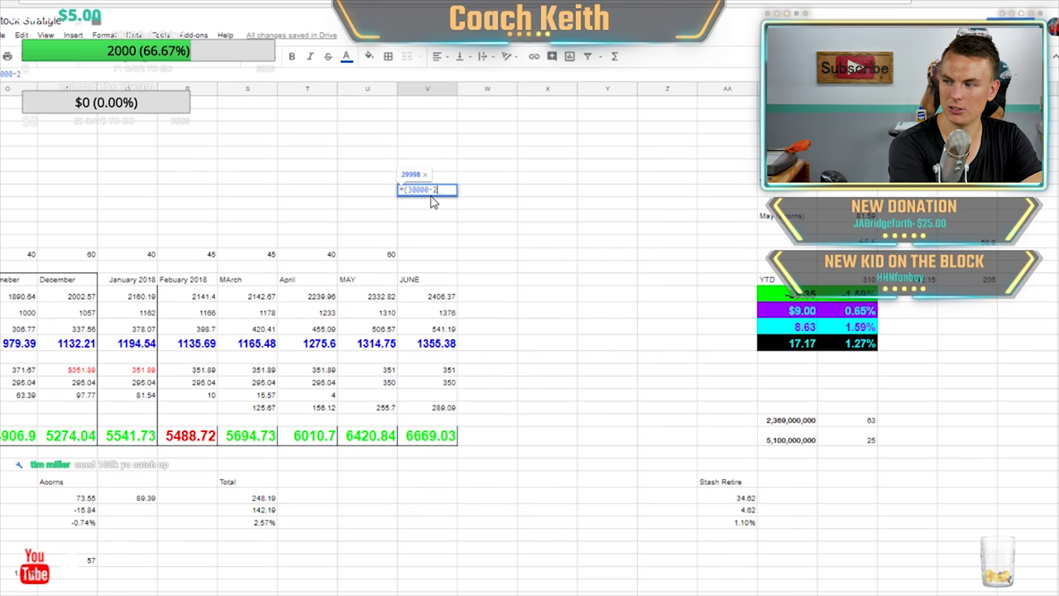
pyautogui.write('0000-')
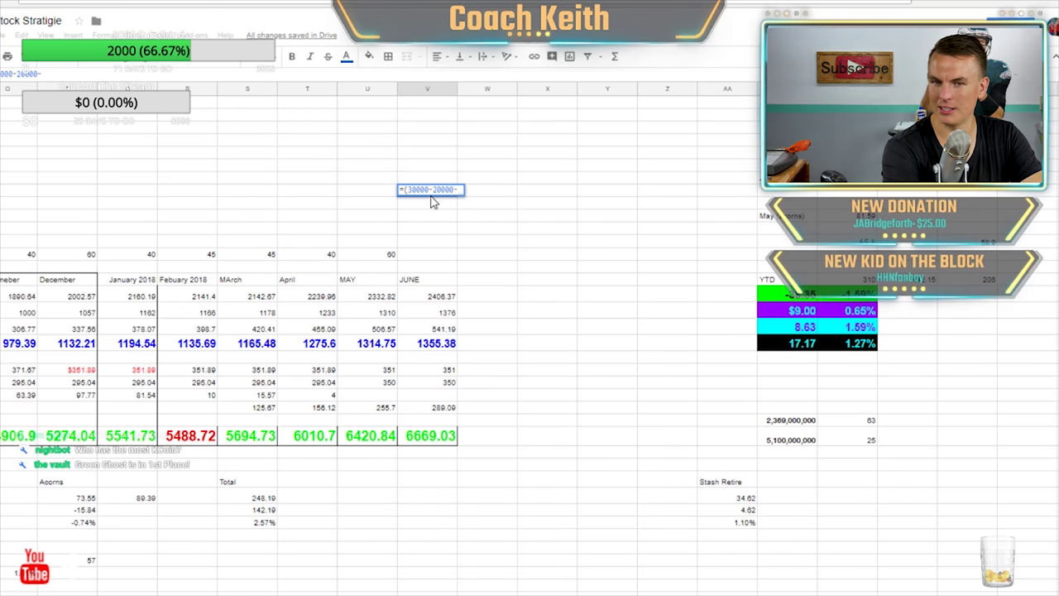
pyautogui.write('1')
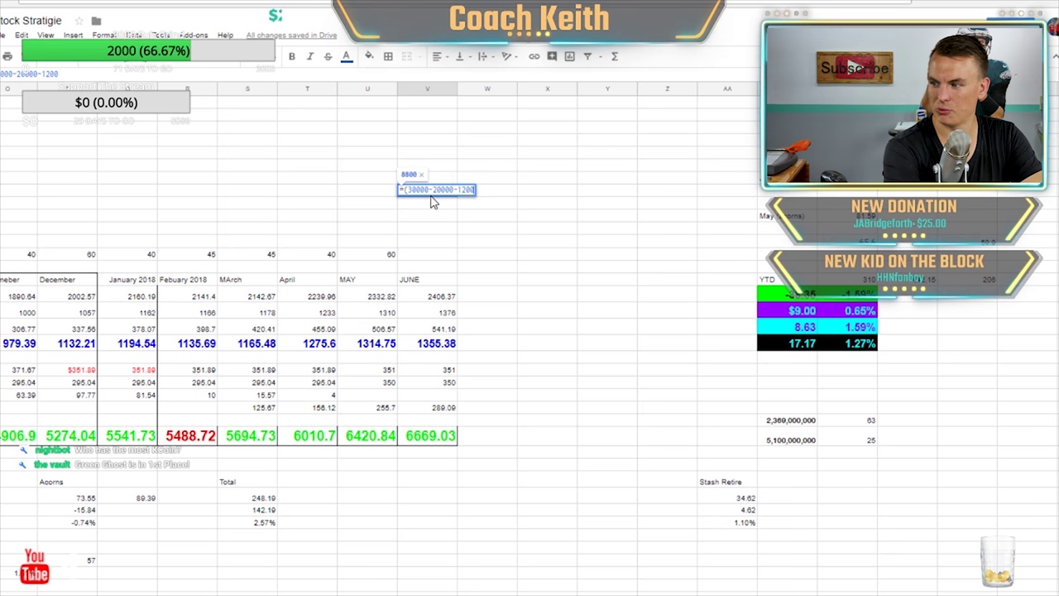
pyautogui.write('200)/')
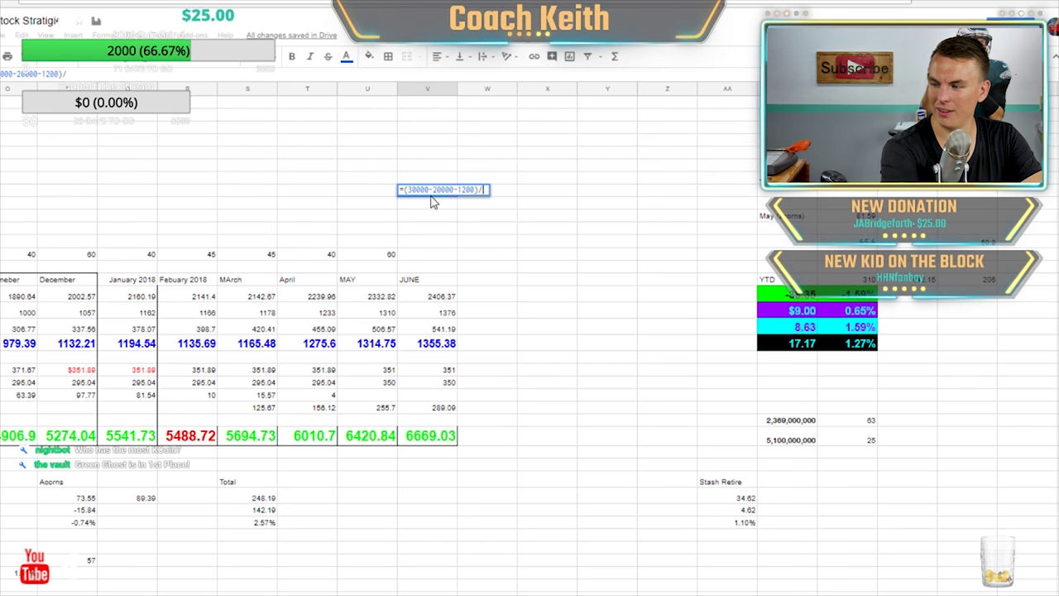
pyautogui.write('3000')
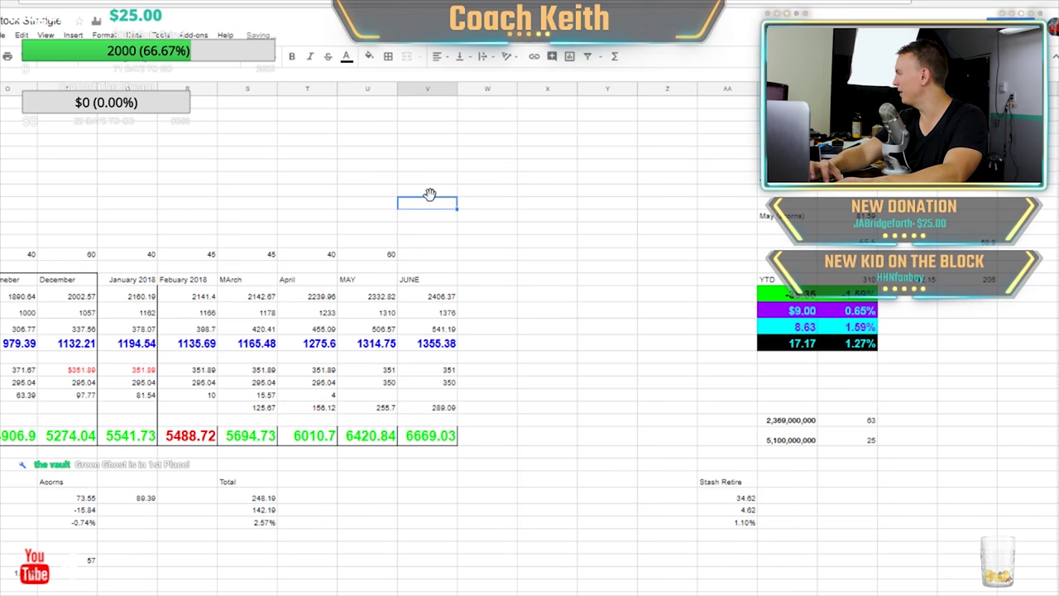
pyautogui.write('0.2933333333')
pyautogui.press('Return')
pyautogui.click(189, 58)
# Enter =30000* times the 29.33% cell in W8, giving 8800
pyautogui.click(322, 206)
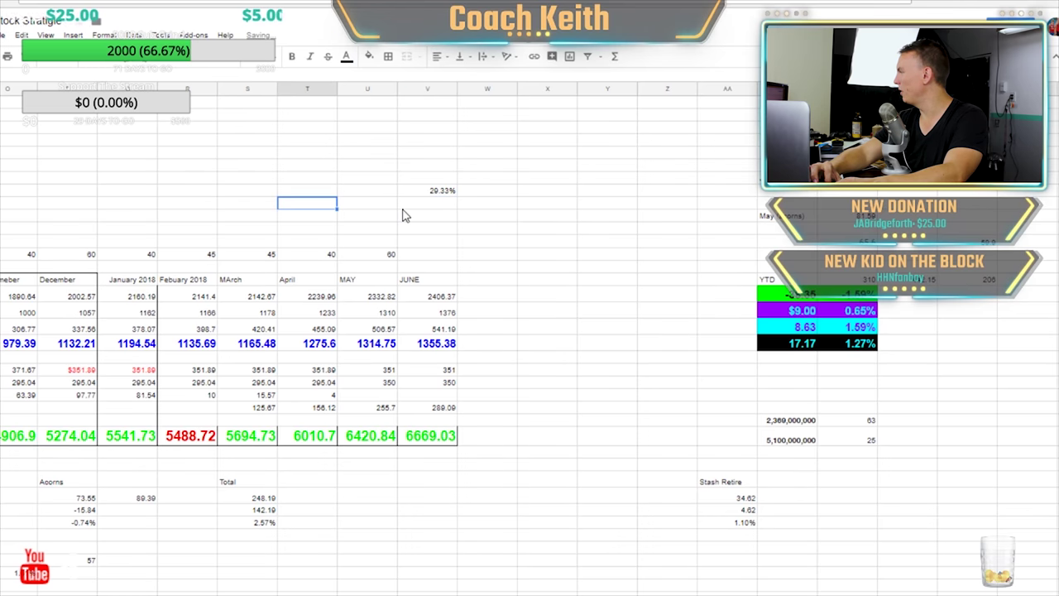
pyautogui.doubleClick(447, 191)
pyautogui.click(482, 191)
pyautogui.write('=300')
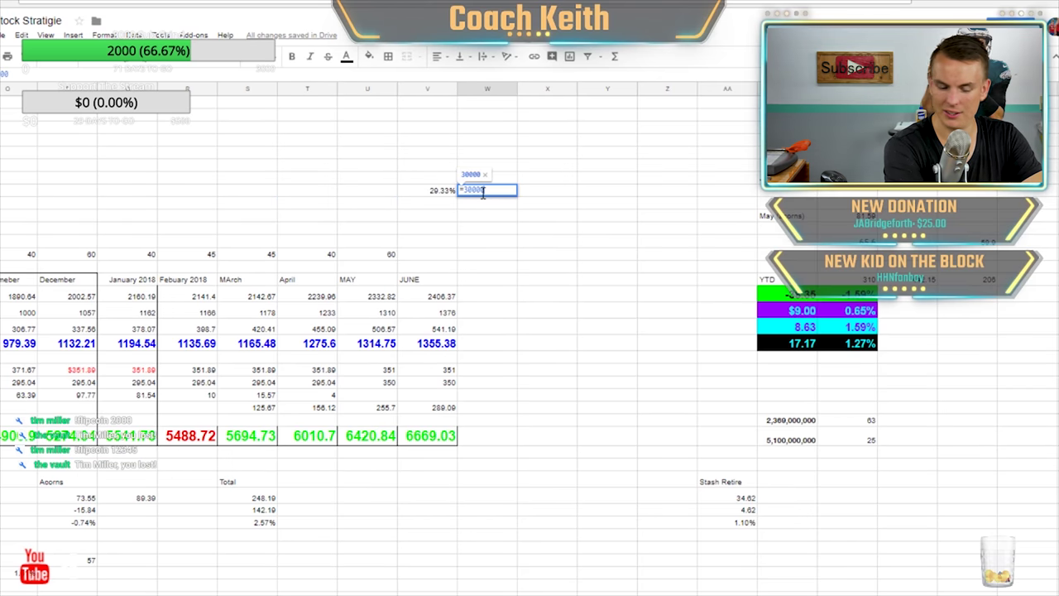
pyautogui.write('00*')
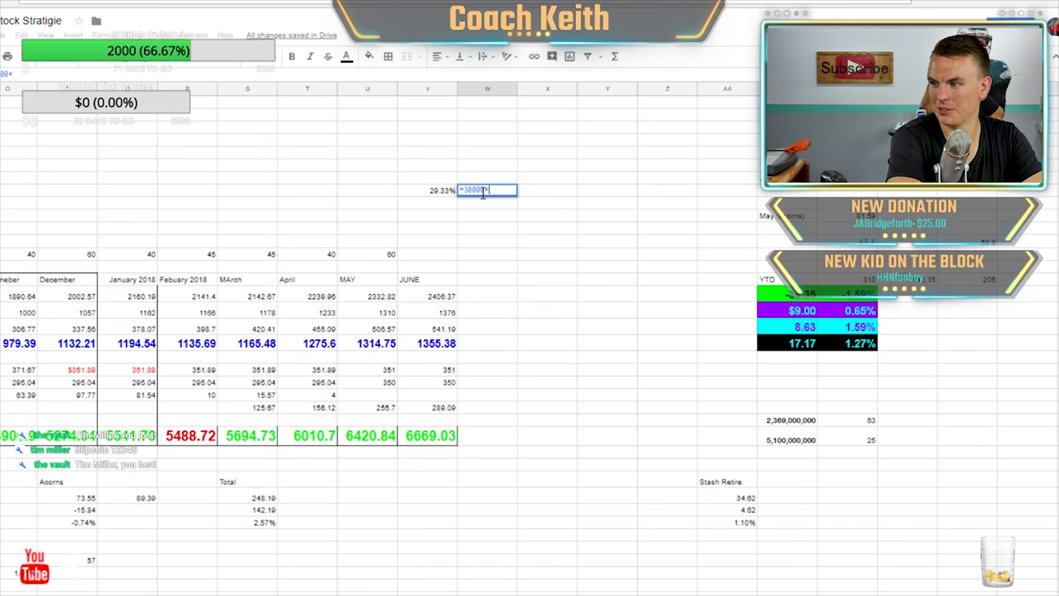
pyautogui.click(436, 192)
pyautogui.press('Return')
pyautogui.click(481, 195)
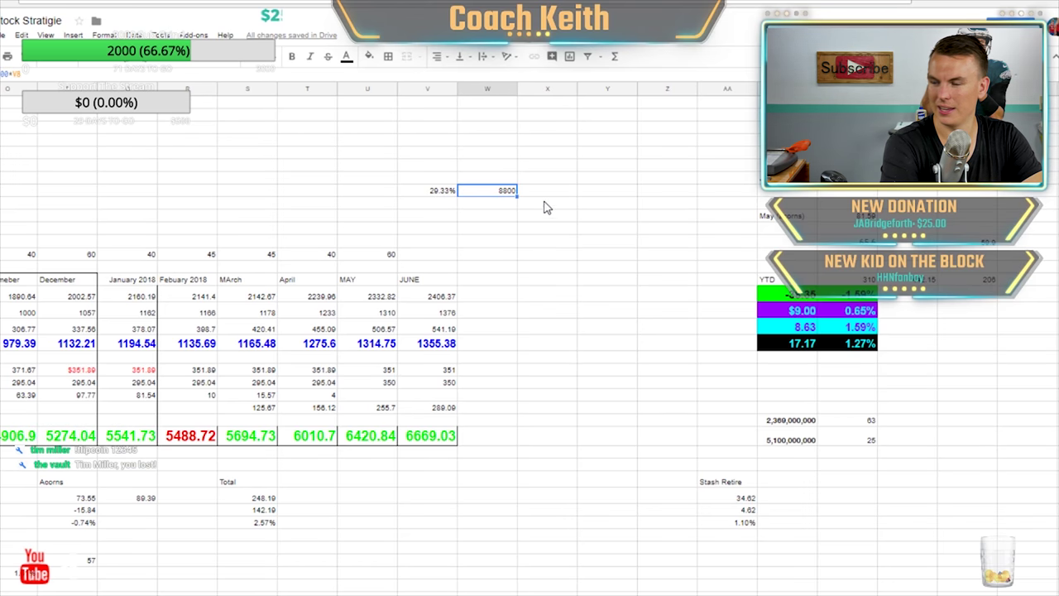
pyautogui.click(530, 207)
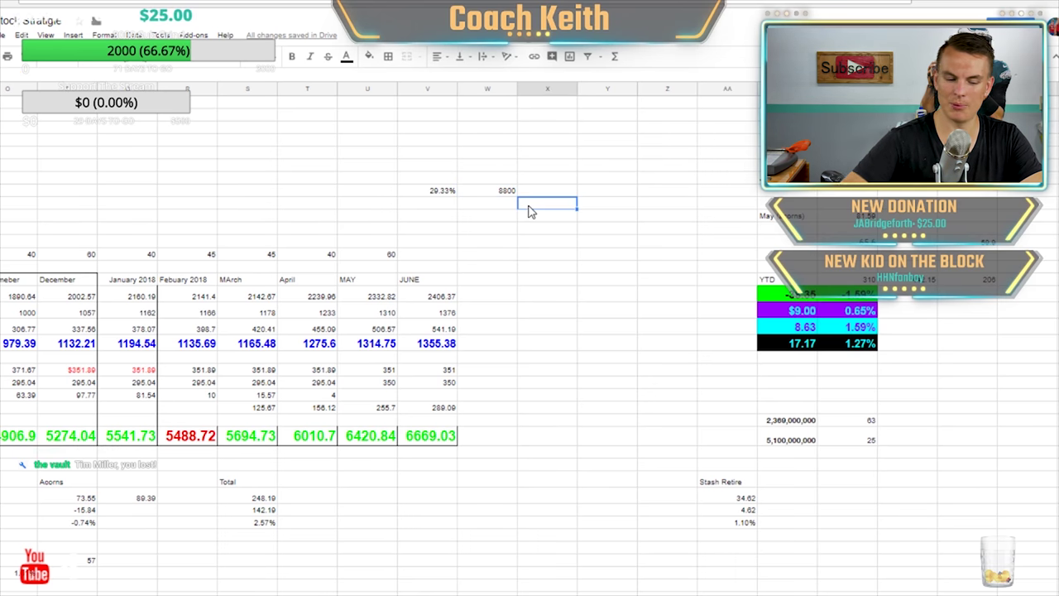
pyautogui.click(447, 217)
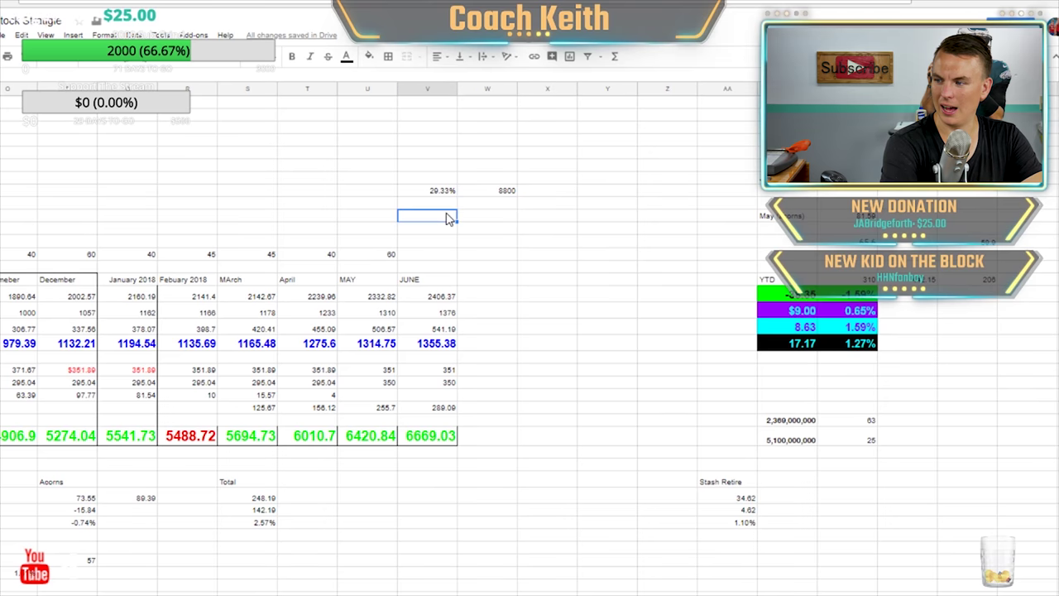